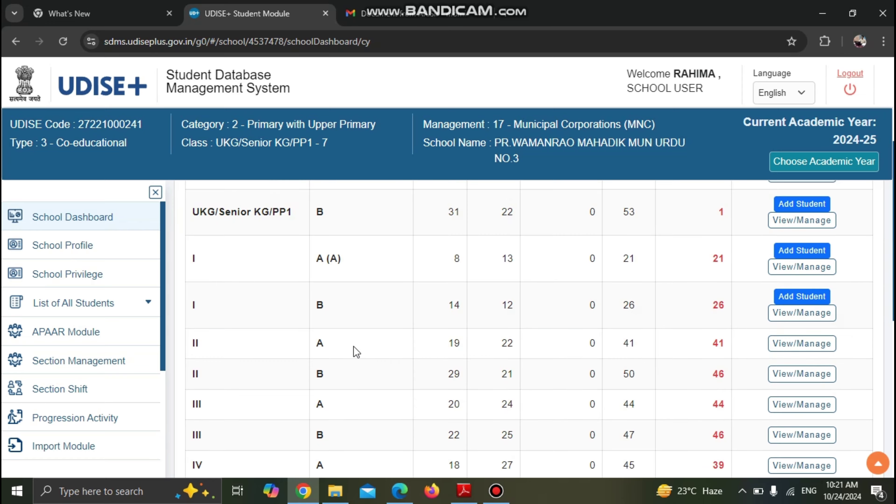
- Open the student list for class VII, section A, from the school dashboard's enrolment table
scroll(274, 406, down, 1)
scroll(273, 409, down, 1)
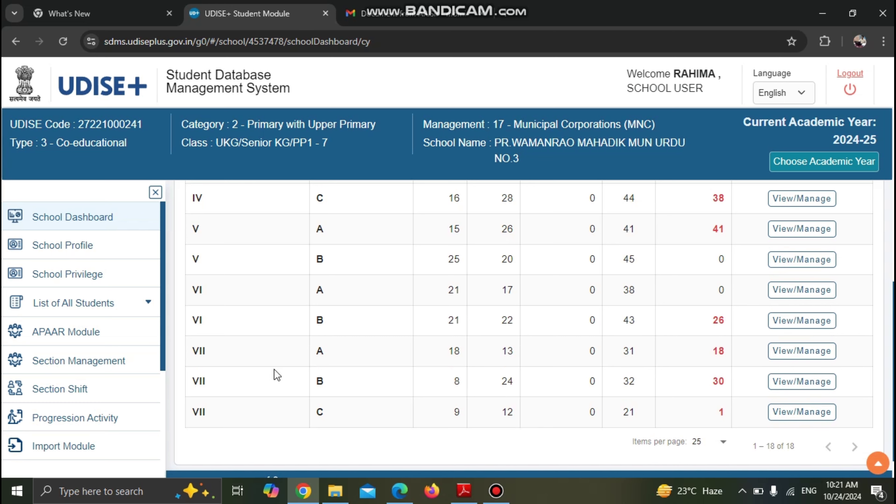
click(795, 353)
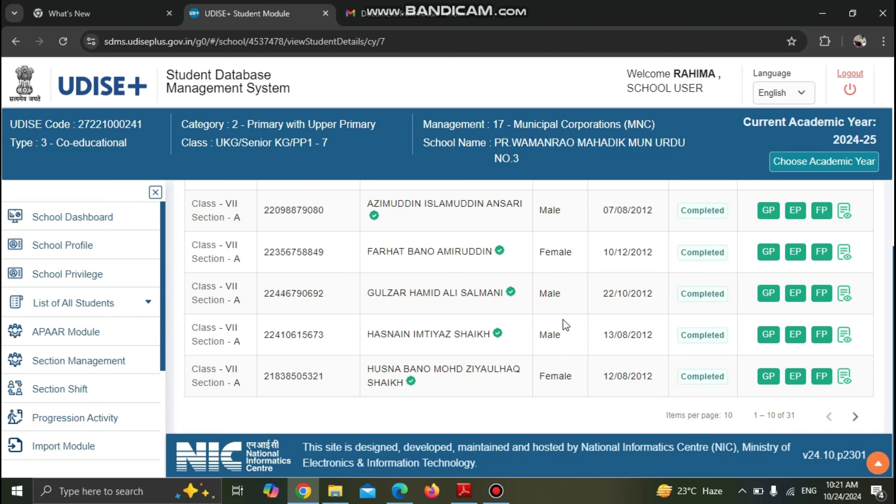
- Look over the first page of the class VII-A student list and go to its second page
scroll(562, 322, up, 6)
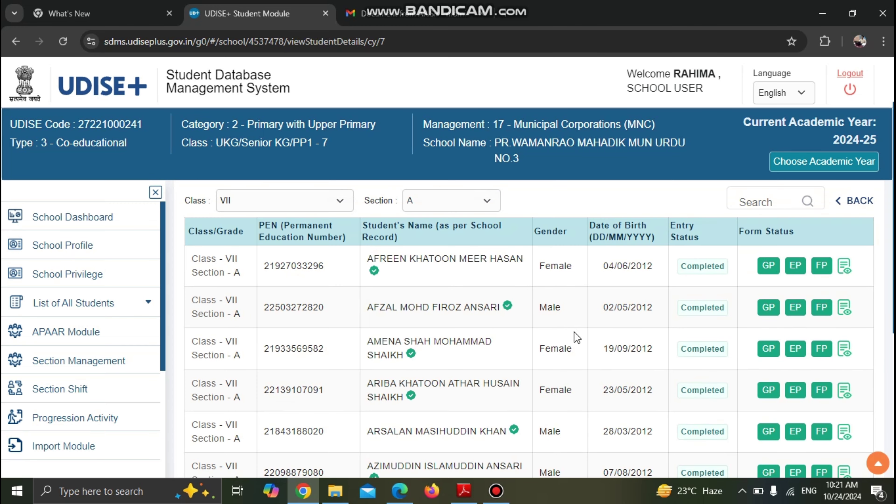
scroll(648, 326, down, 5)
scroll(647, 332, down, 2)
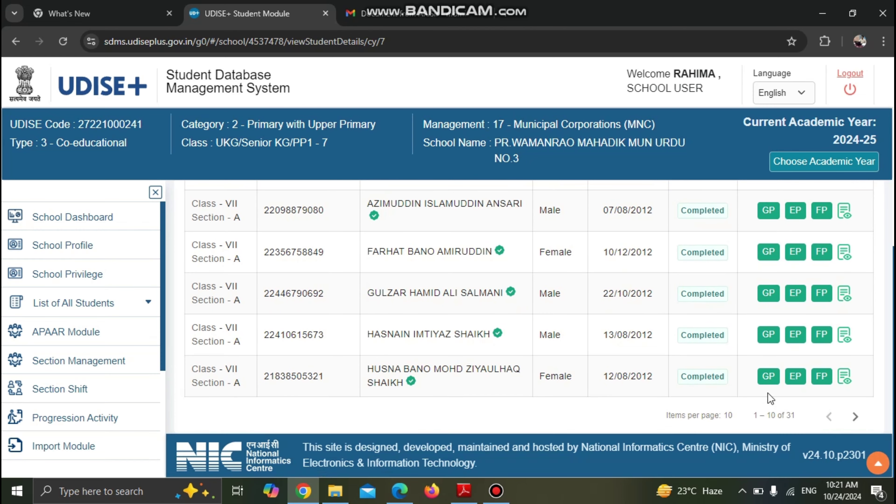
click(855, 417)
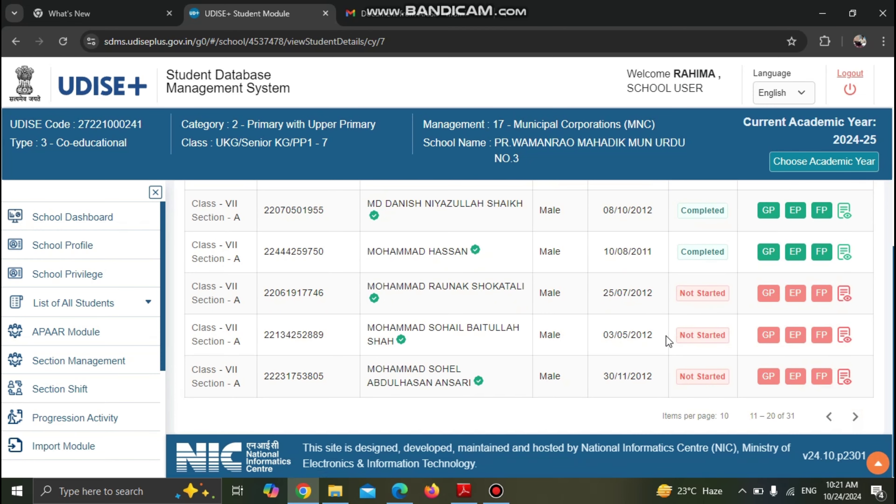
- Open the General Profile form of the female student whose entry status is Not Started
scroll(664, 334, up, 2)
scroll(664, 334, up, 5)
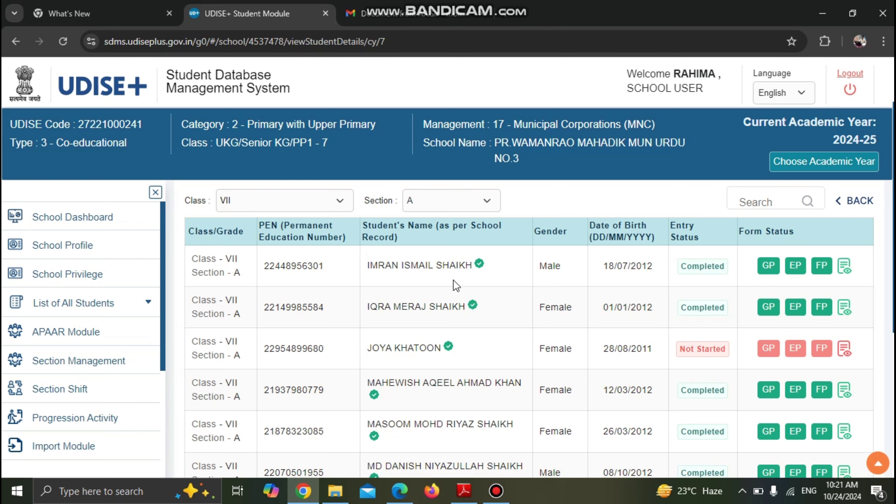
scroll(455, 281, up, 3)
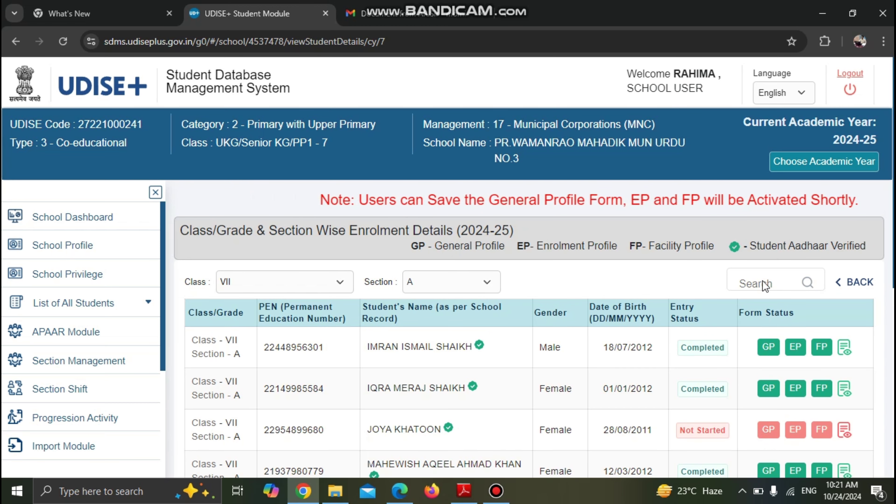
scroll(734, 393, down, 3)
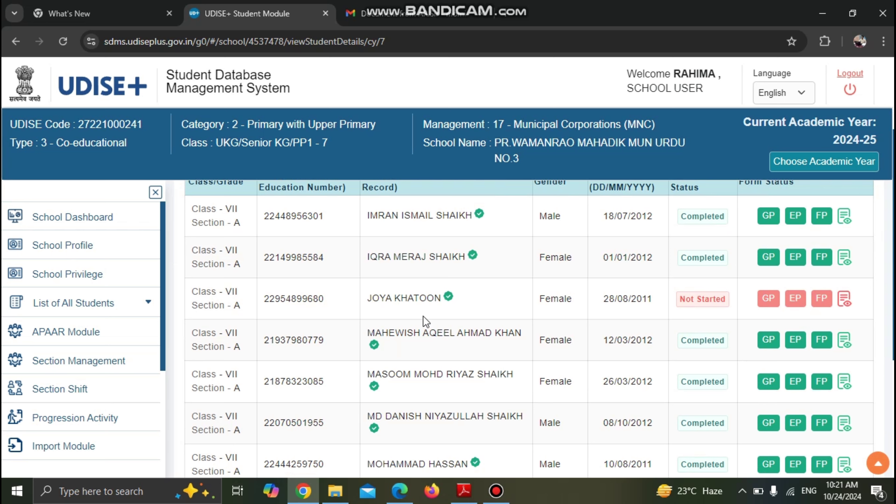
click(766, 300)
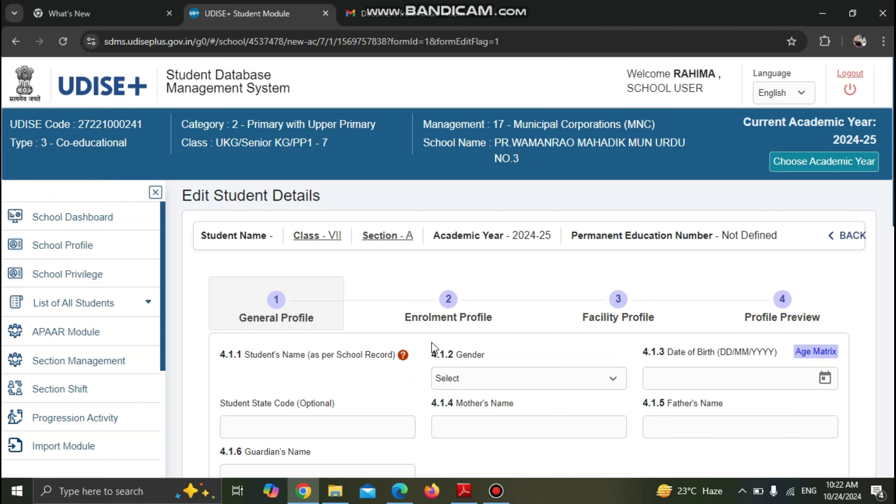
- Examine the student's General Profile entries, from name and parent details through Aadhaar, address and contact fields to blood group
scroll(435, 349, down, 15)
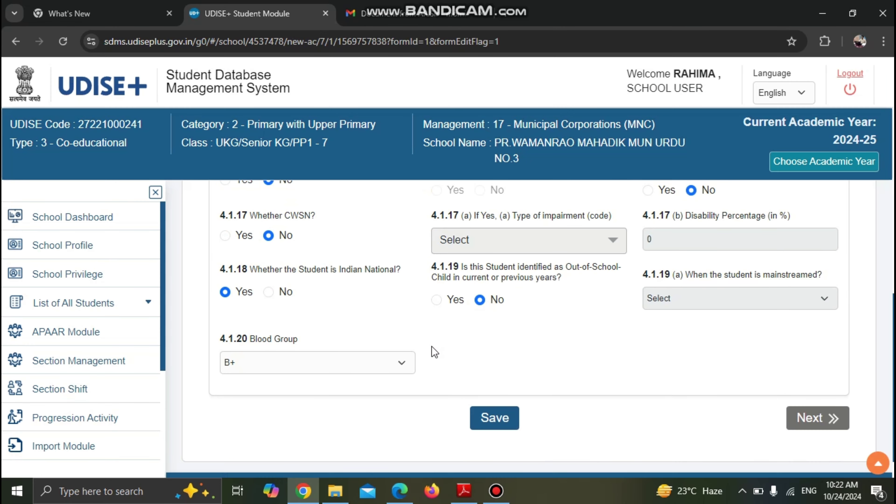
scroll(436, 350, up, 12)
scroll(290, 327, up, 3)
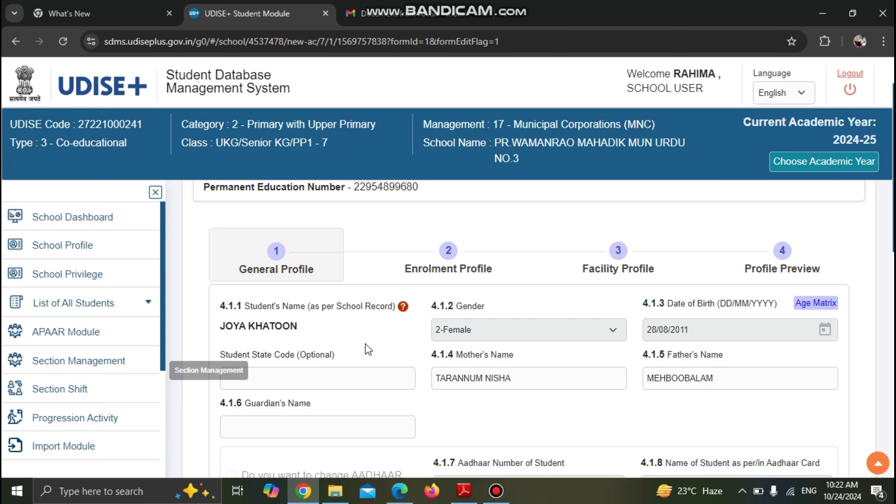
scroll(578, 375, down, 2)
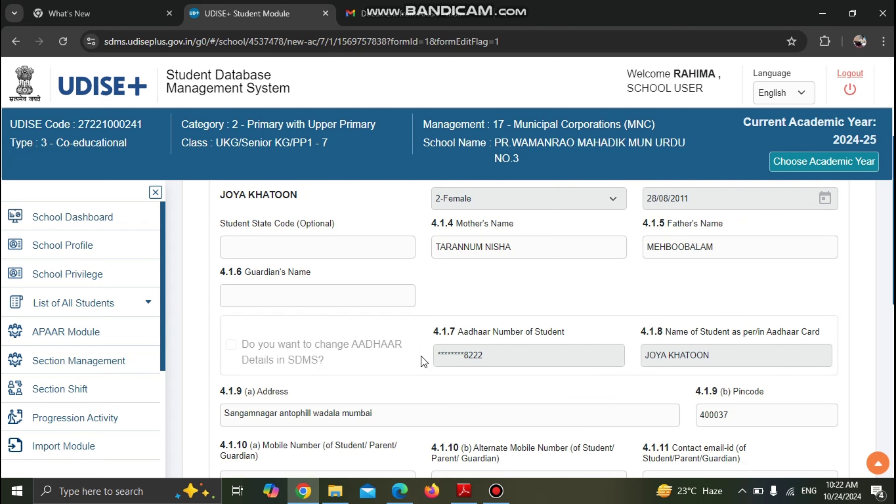
scroll(421, 355, up, 2)
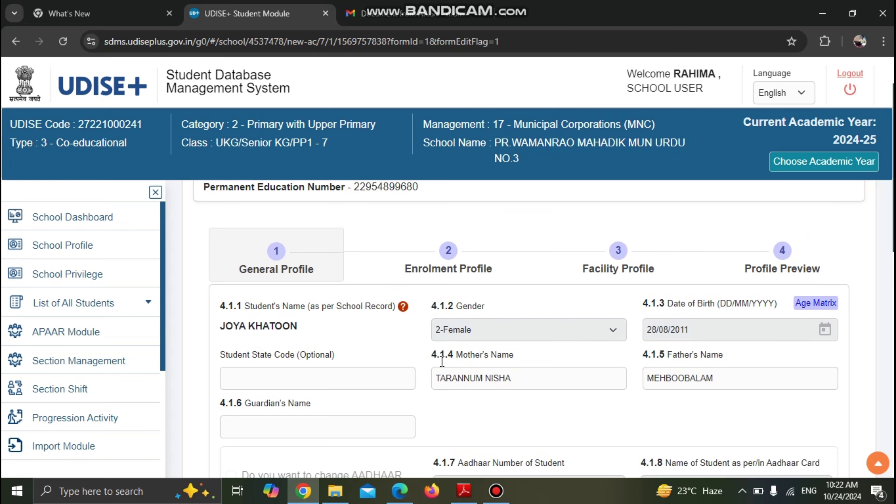
scroll(442, 361, down, 3)
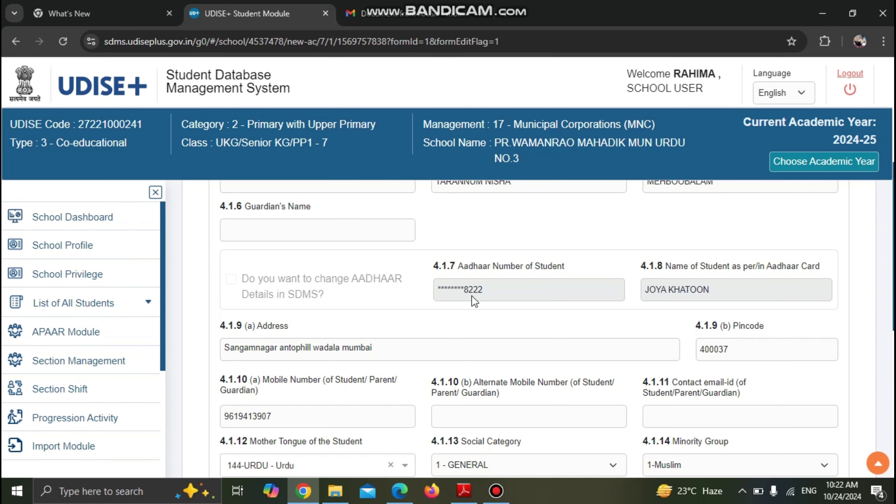
scroll(446, 296, up, 3)
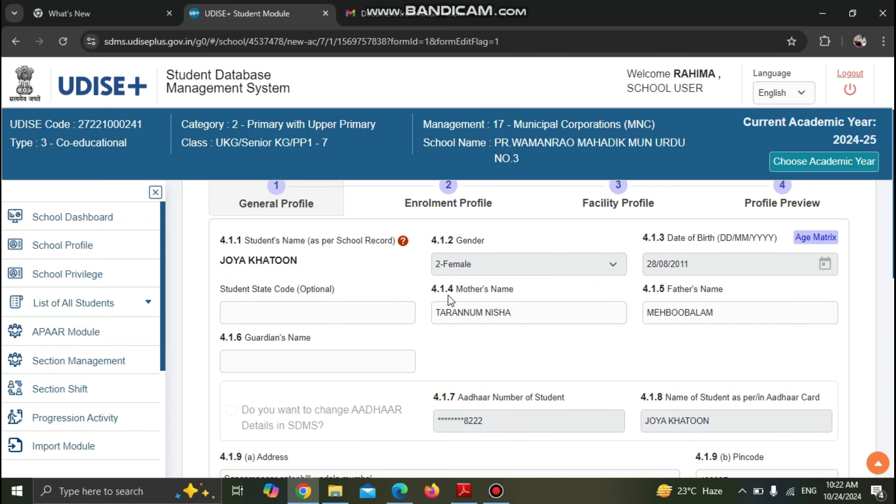
scroll(469, 344, down, 15)
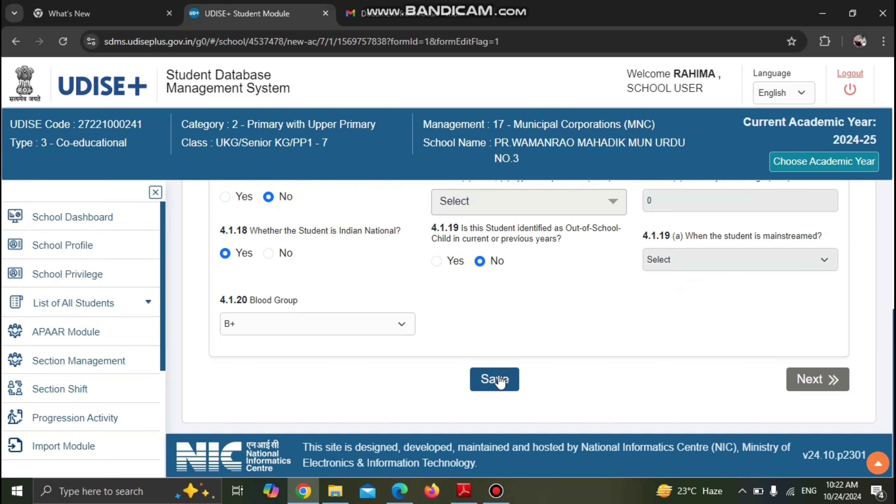
scroll(435, 313, up, 9)
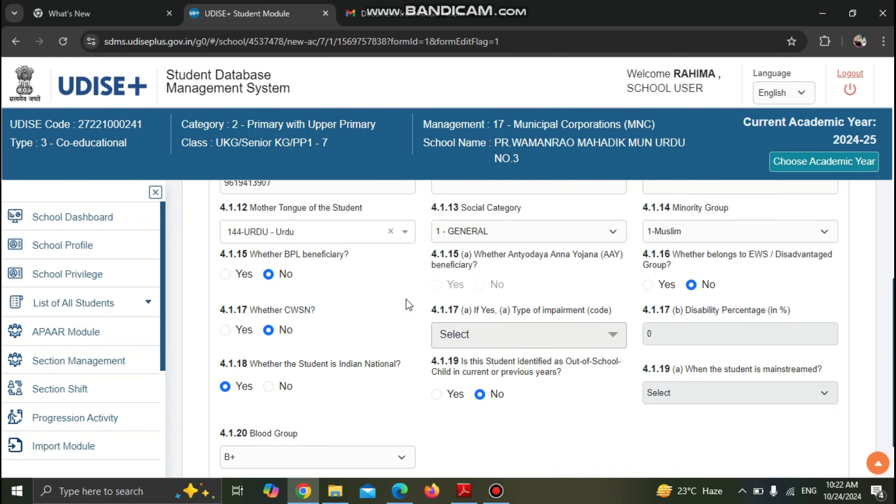
scroll(435, 313, down, 9)
scroll(436, 314, up, 8)
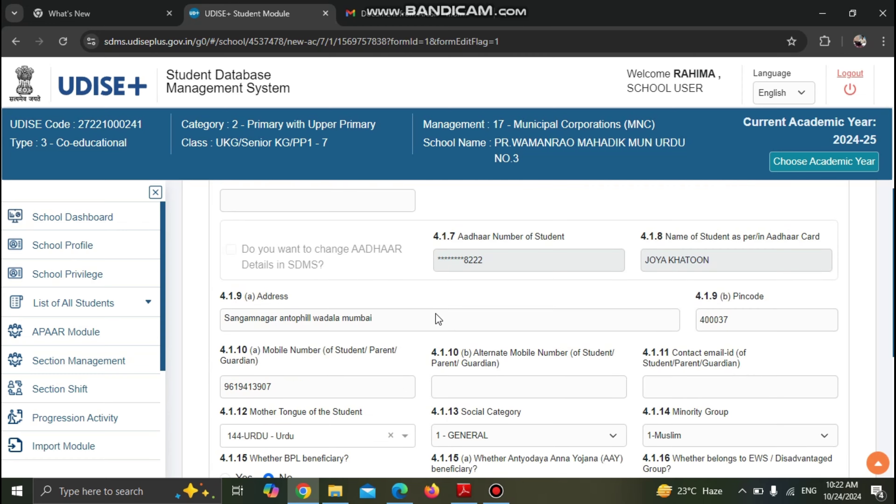
scroll(480, 354, down, 6)
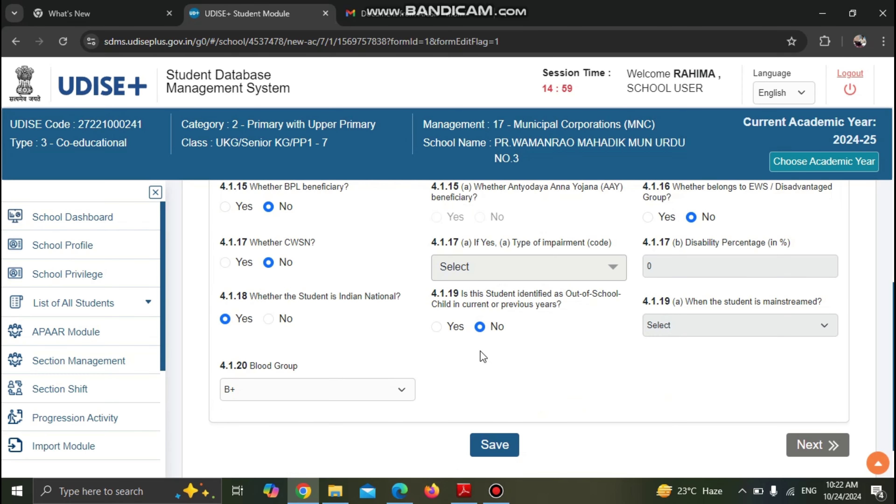
- Save the student's General Profile and proceed to the Enrolment Profile
click(508, 438)
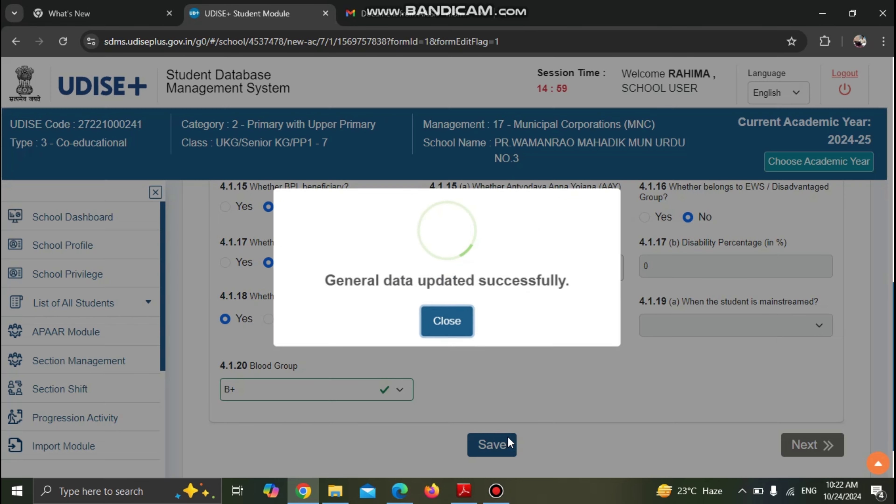
click(448, 319)
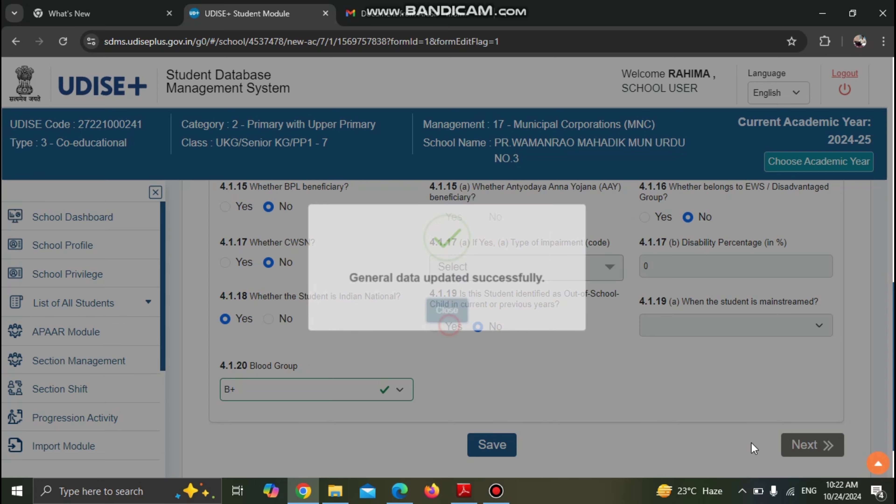
click(801, 445)
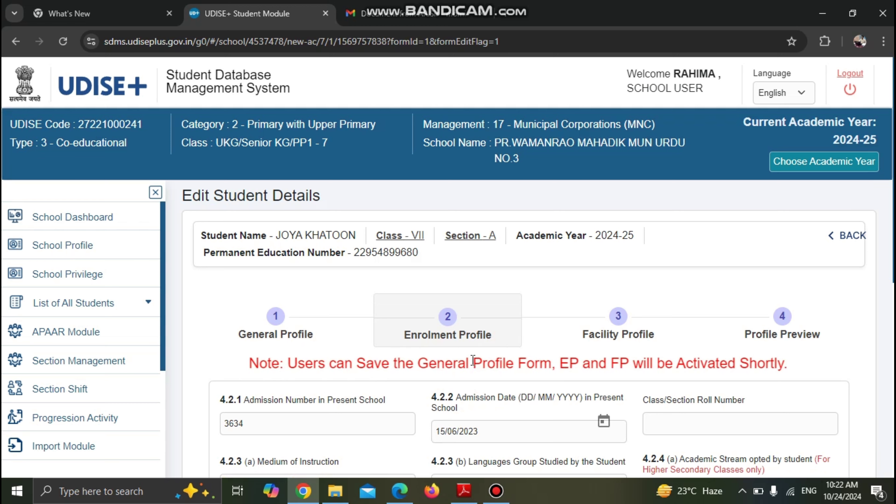
- Set the languages group studied by the student to Urdu_English_Marathi in the Enrolment Profile
scroll(474, 382, down, 1)
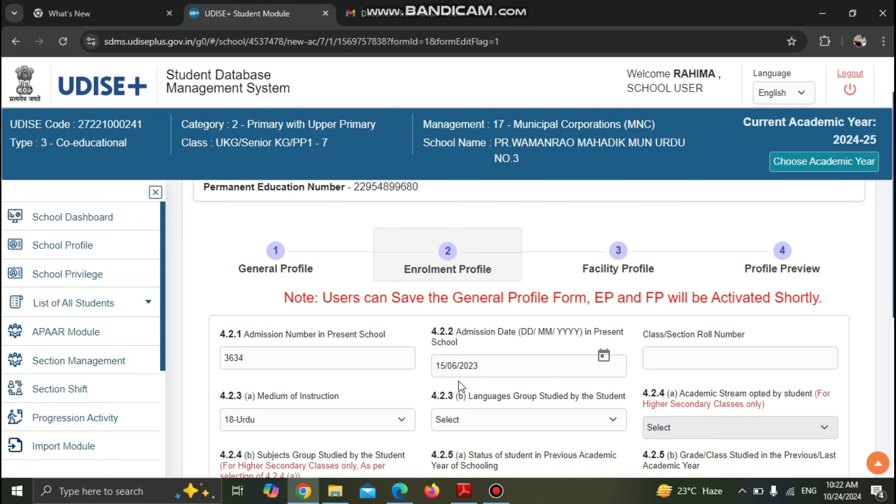
scroll(473, 382, down, 4)
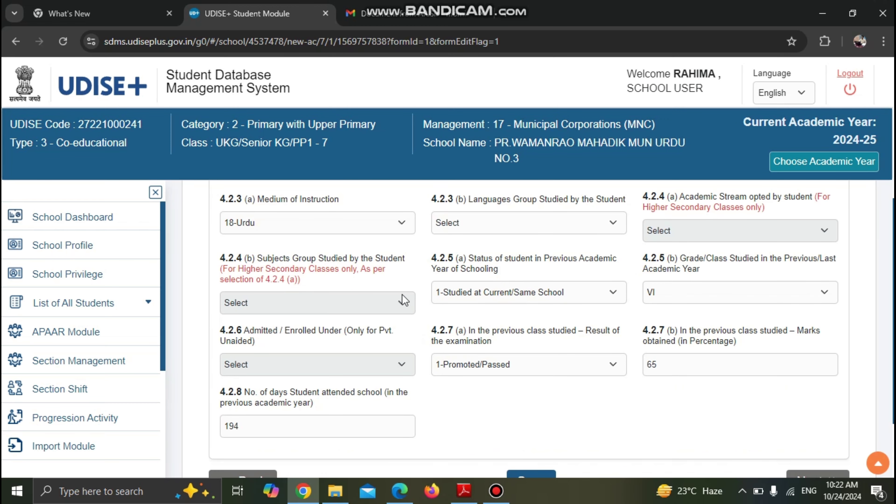
click(401, 304)
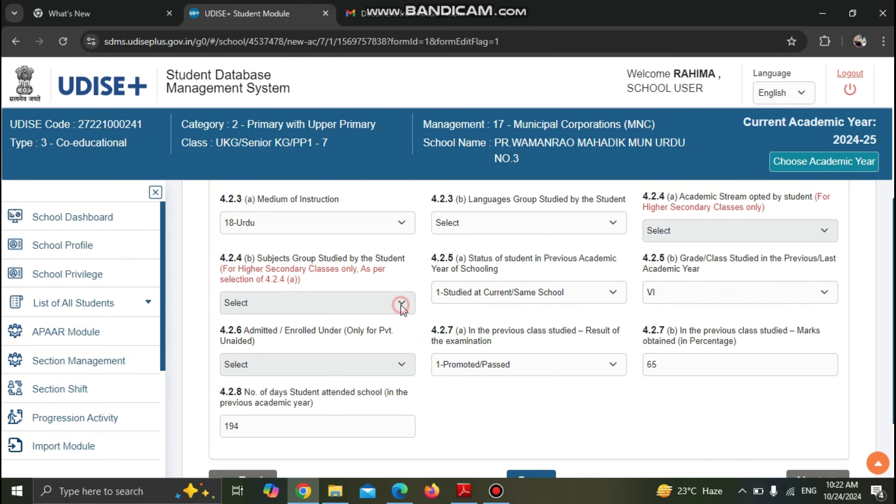
click(814, 232)
scroll(494, 329, up, 4)
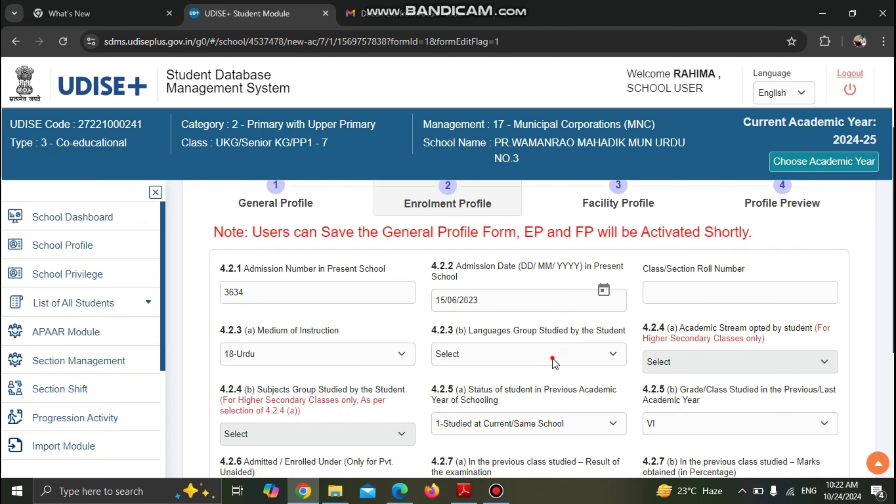
click(519, 354)
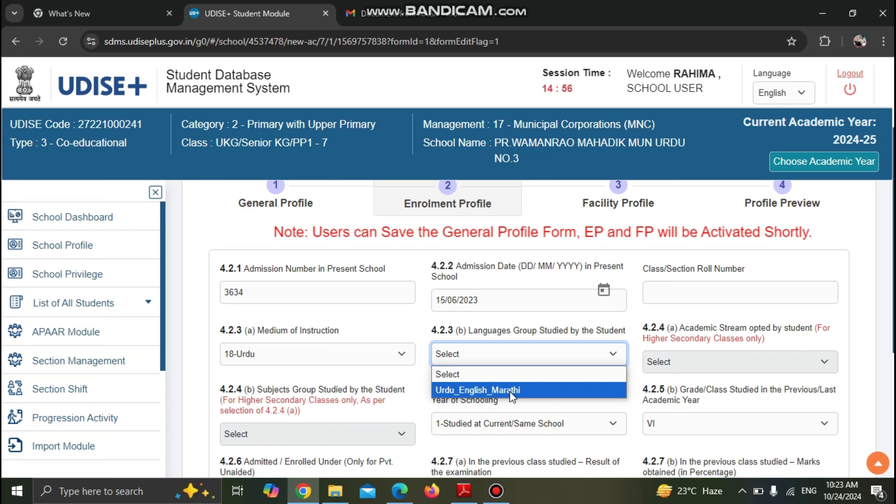
click(510, 391)
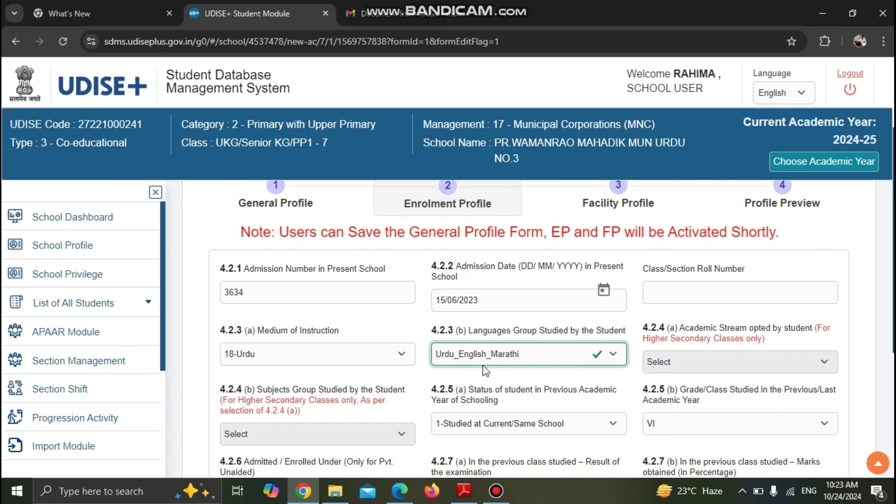
- Check the remaining enrolment fields, save the Enrolment Profile and proceed to the Facility Profile
scroll(483, 365, down, 5)
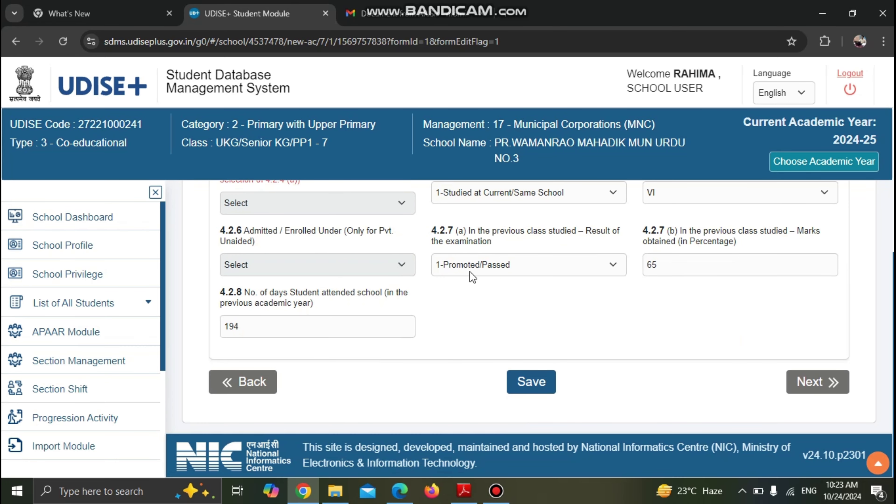
scroll(472, 276, up, 5)
scroll(516, 356, down, 5)
click(540, 385)
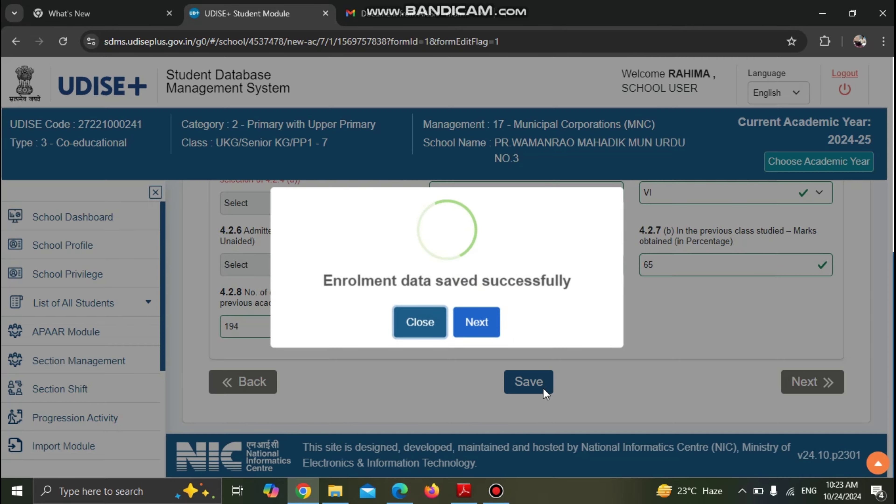
click(476, 325)
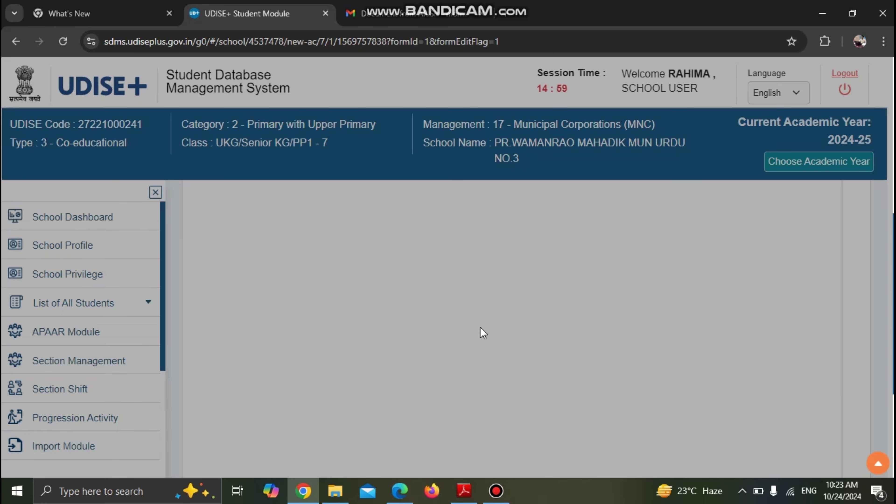
- Set the parent or guardian's highest education level to 1 - Primary and the residence-to-school distance to 1 - Less than 1 km
scroll(545, 389, down, 5)
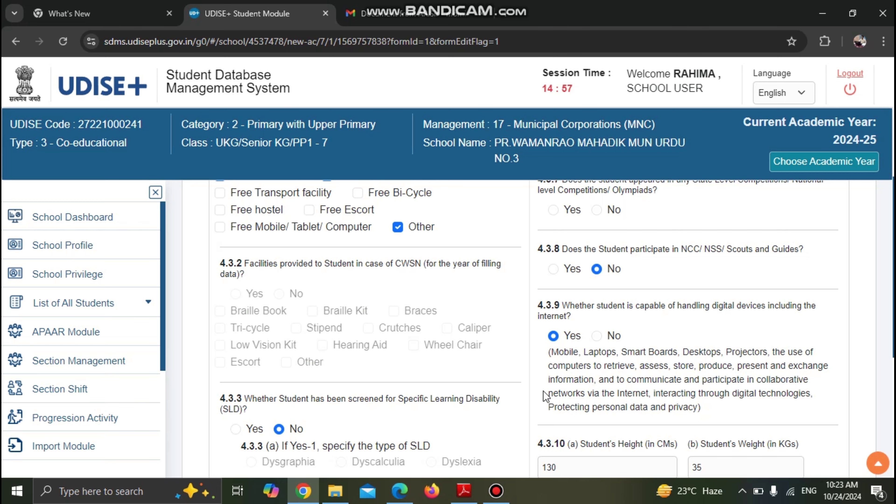
scroll(545, 395, up, 5)
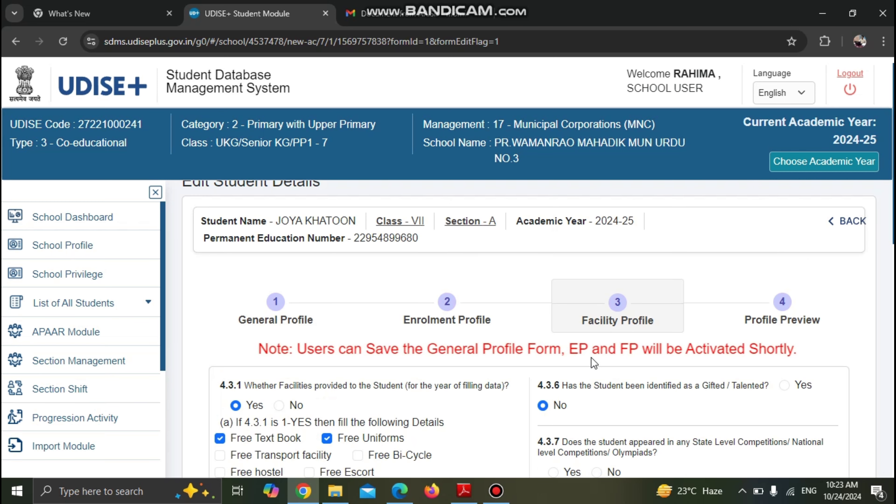
scroll(590, 357, down, 3)
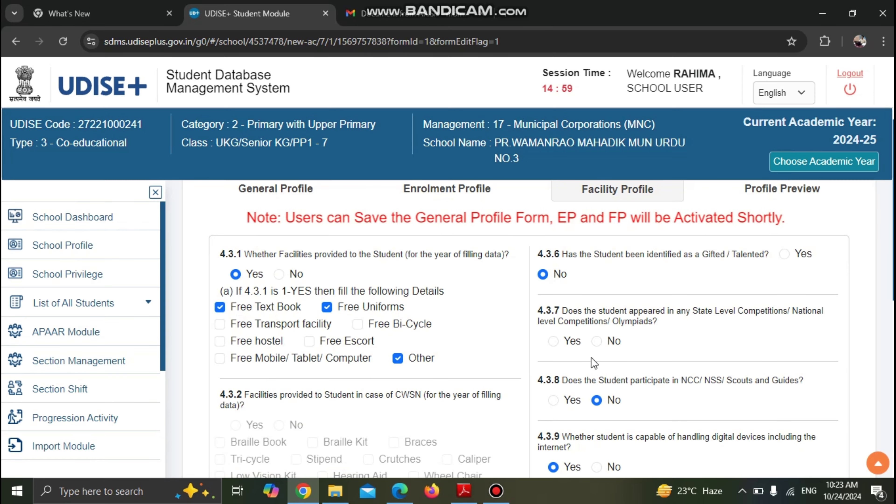
scroll(591, 357, down, 6)
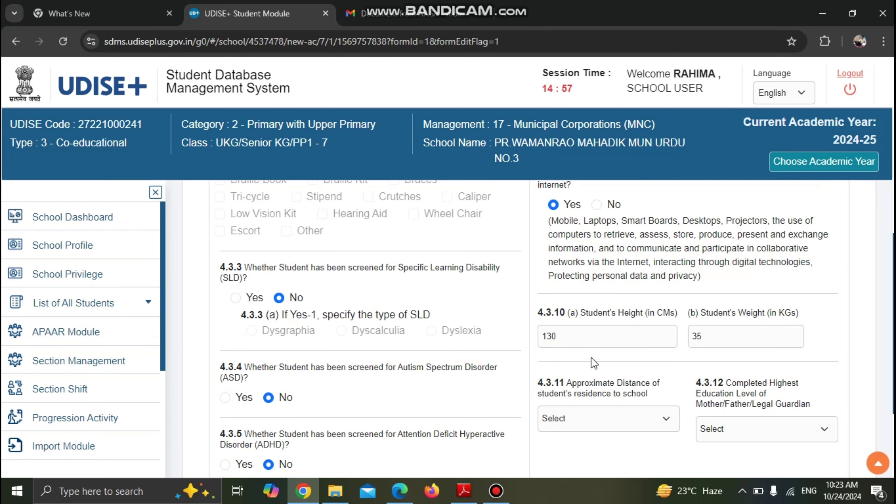
scroll(591, 357, down, 2)
click(713, 363)
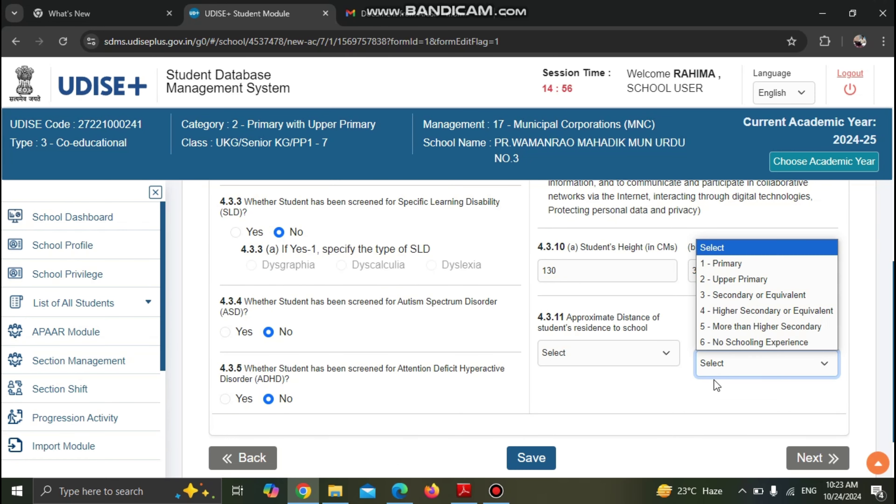
click(723, 266)
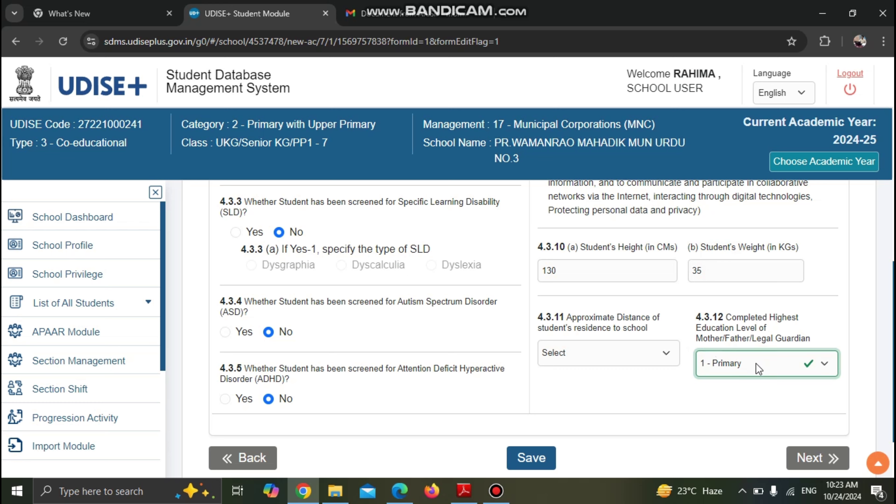
click(582, 357)
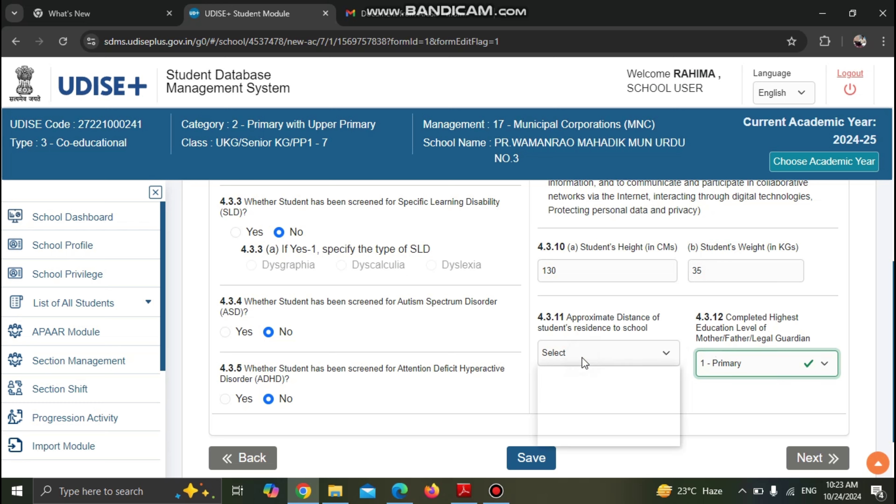
click(587, 391)
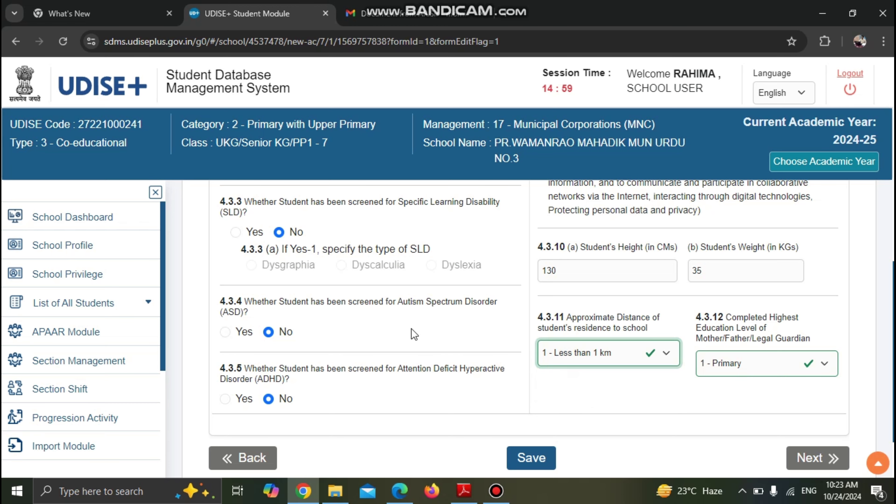
- Check the facility questions and answer No to whether the student appeared in State or National level competitions or Olympiads
scroll(411, 328, up, 5)
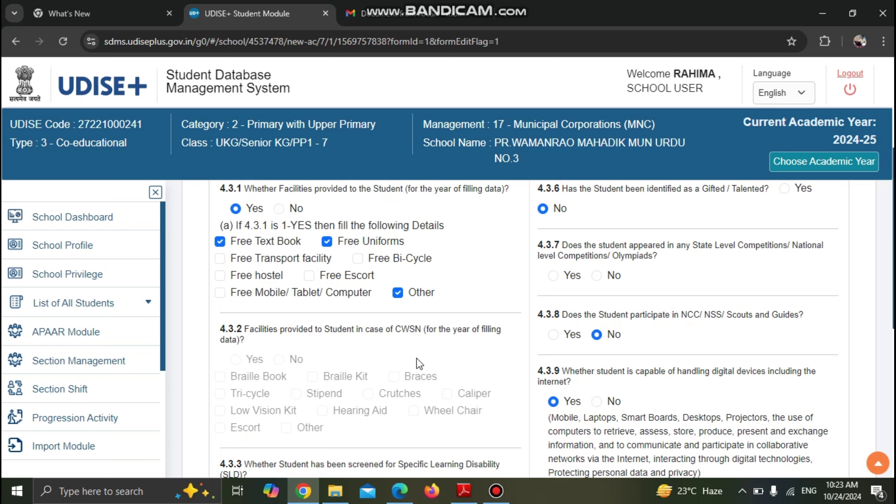
click(277, 360)
click(235, 360)
scroll(578, 340, up, 2)
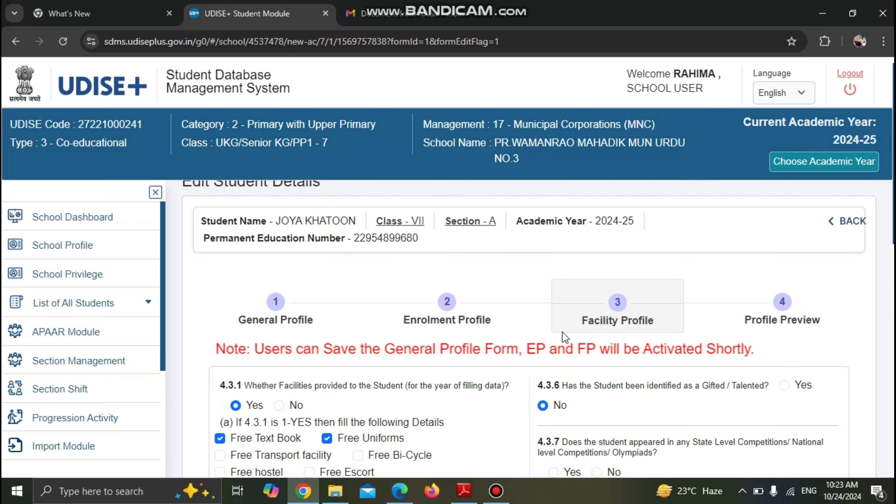
scroll(574, 314, down, 2)
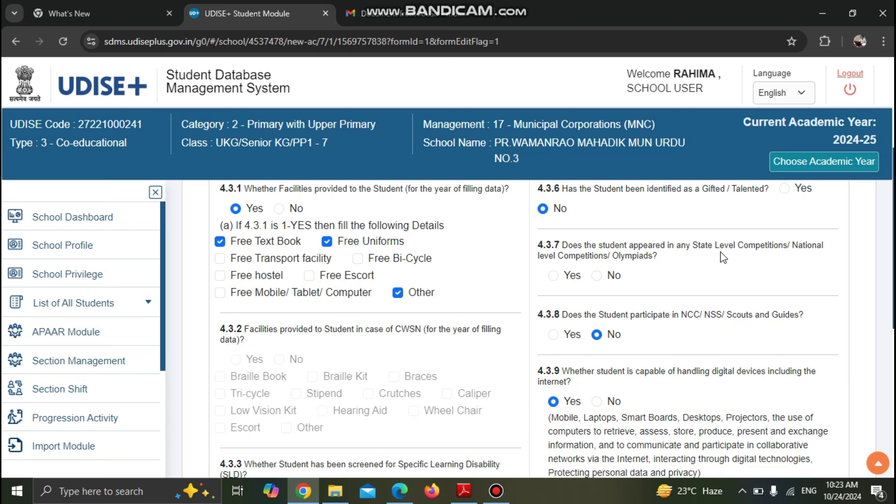
click(596, 275)
- Save the student's Facility Profile and proceed to the Profile Preview
scroll(429, 394, down, 10)
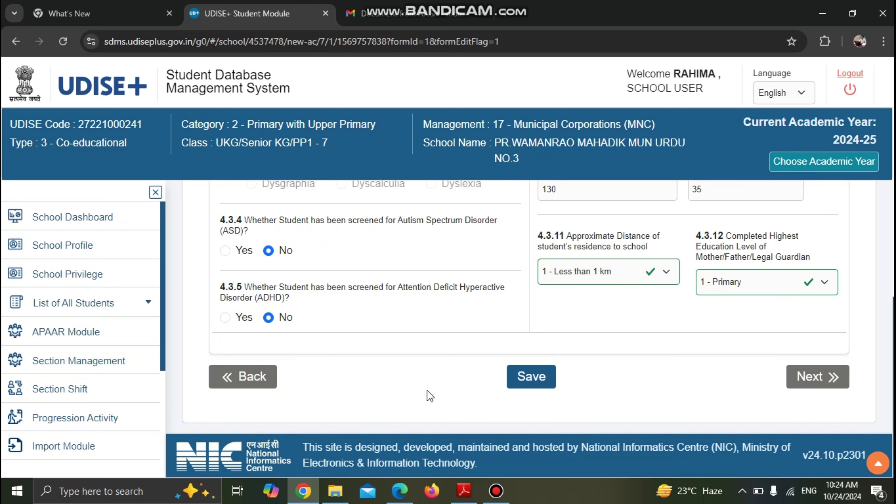
click(515, 379)
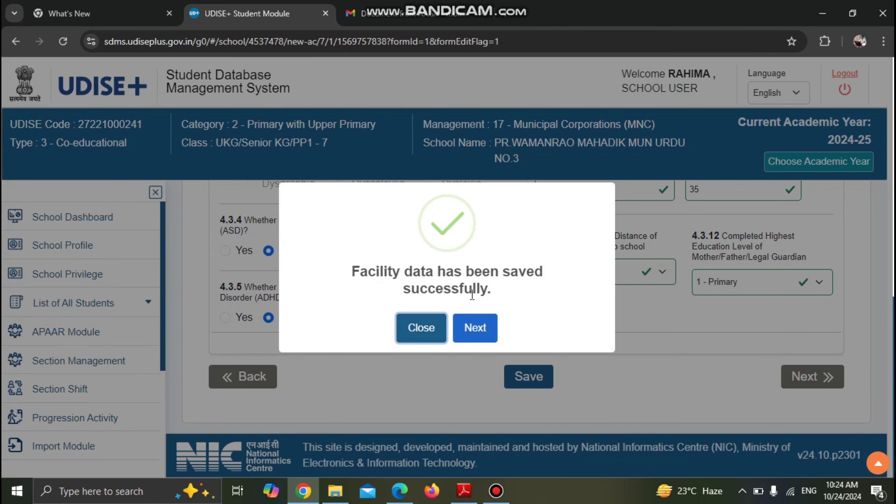
click(479, 329)
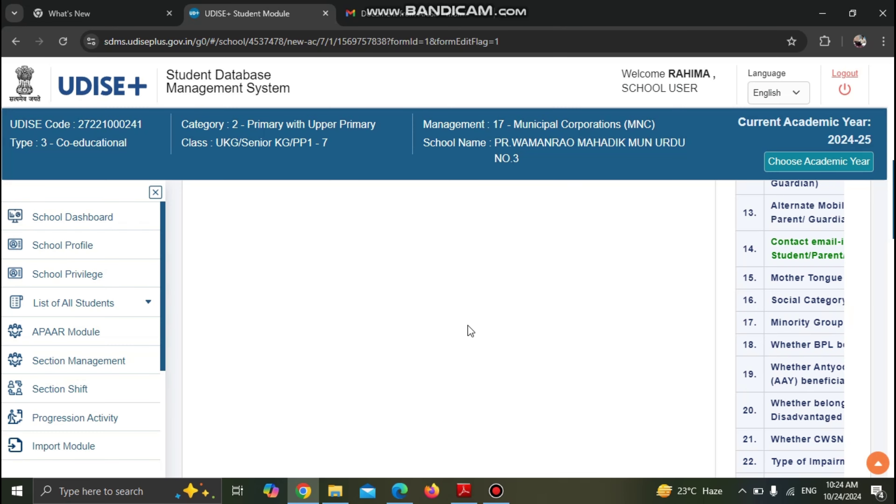
- Complete and confirm the student's data from the Profile Preview, and load the next student's General Profile
scroll(463, 331, up, 3)
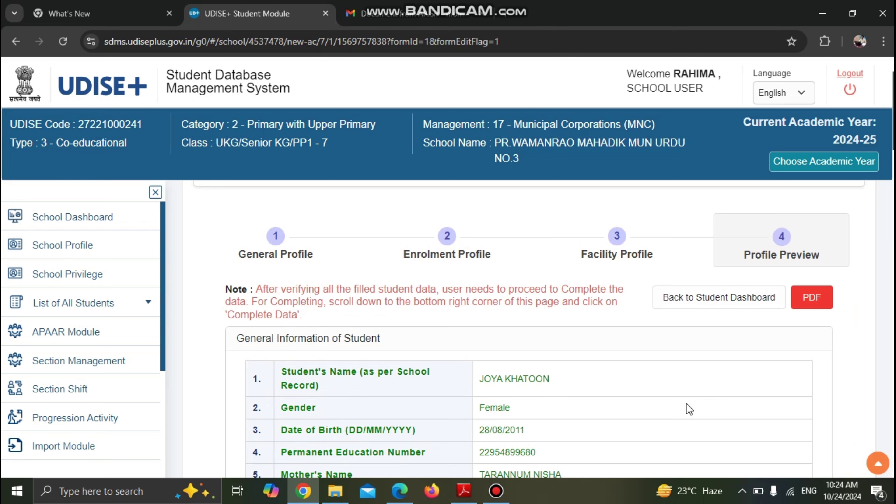
scroll(668, 402, down, 10)
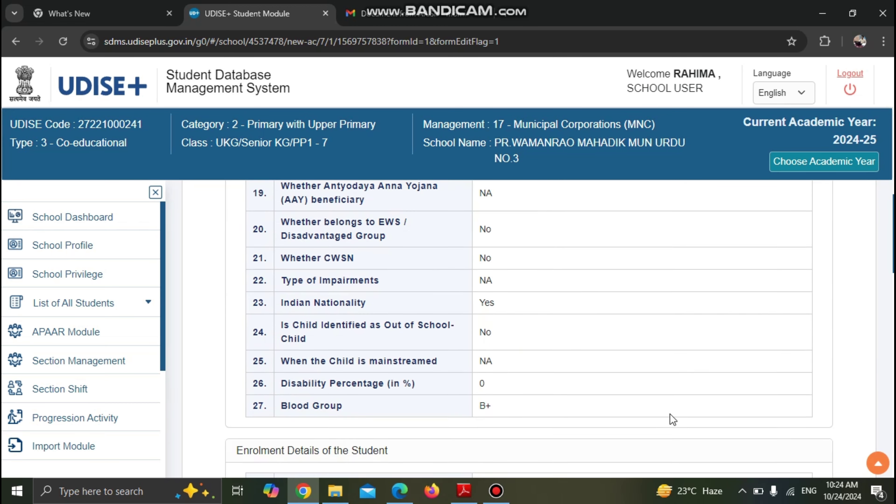
scroll(670, 414, down, 15)
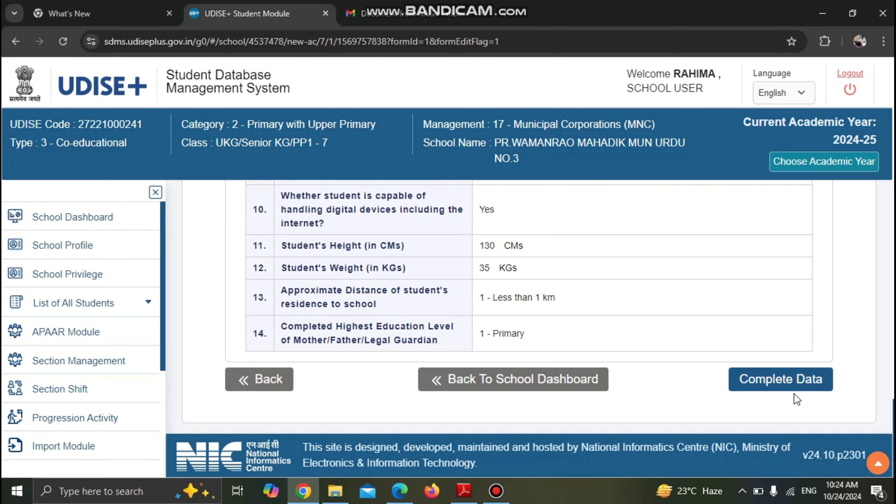
click(780, 385)
click(779, 384)
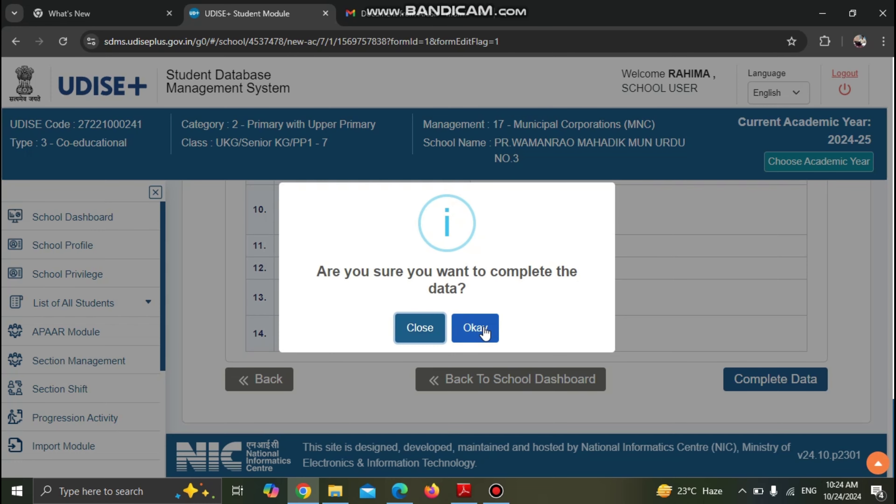
click(484, 330)
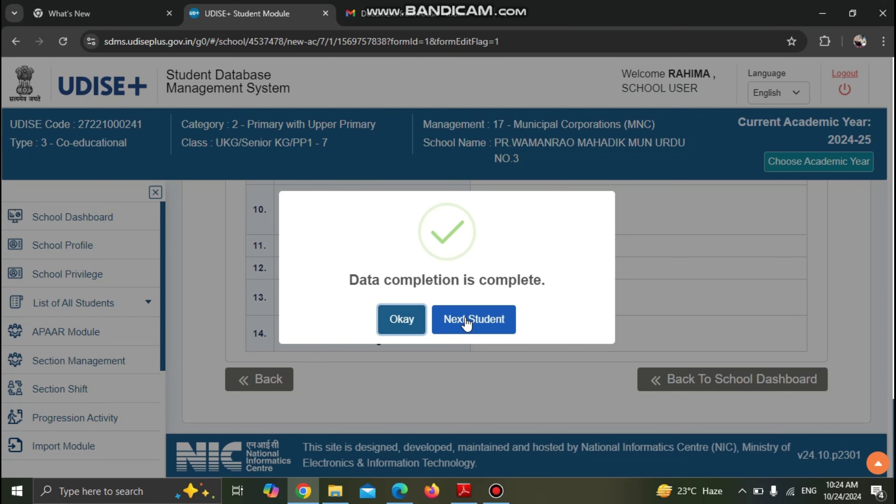
click(496, 331)
key(F5)
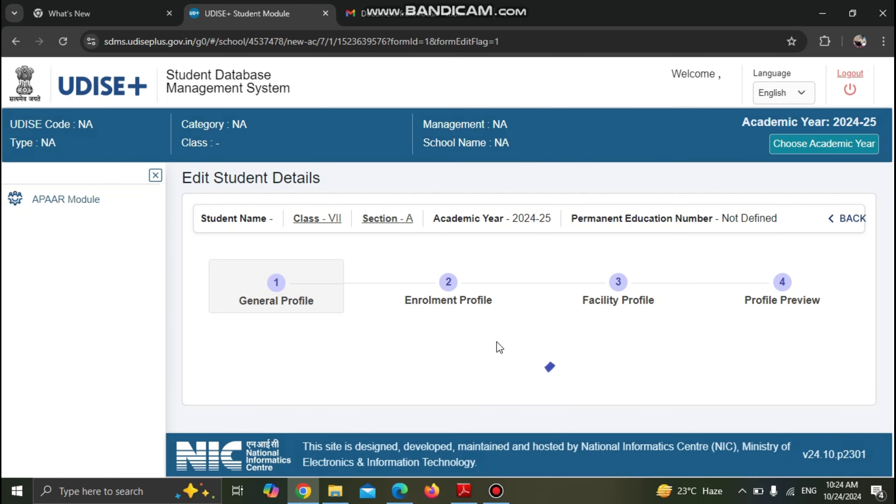